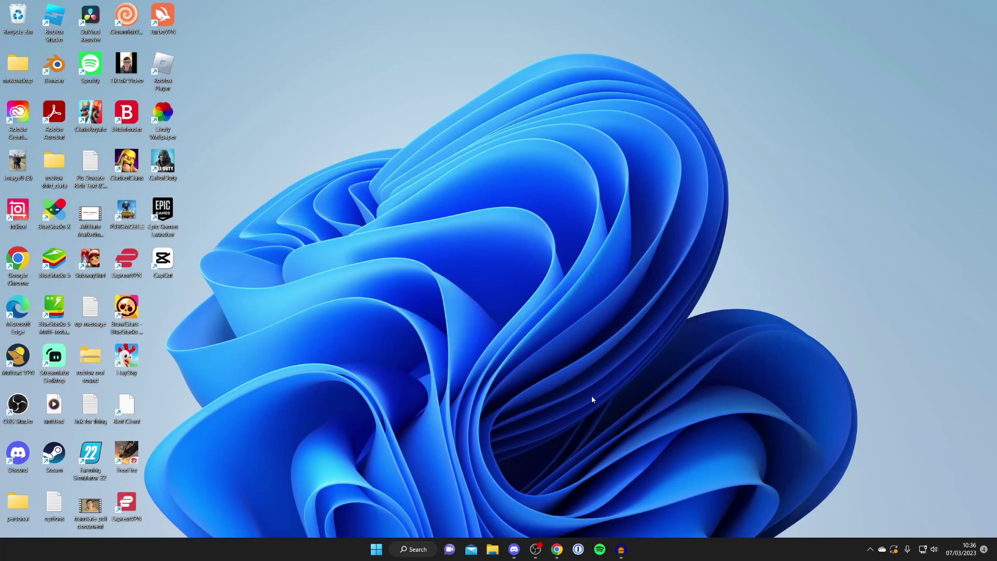
Search Google in Chrome for 'microsoft 365'.
click(557, 549)
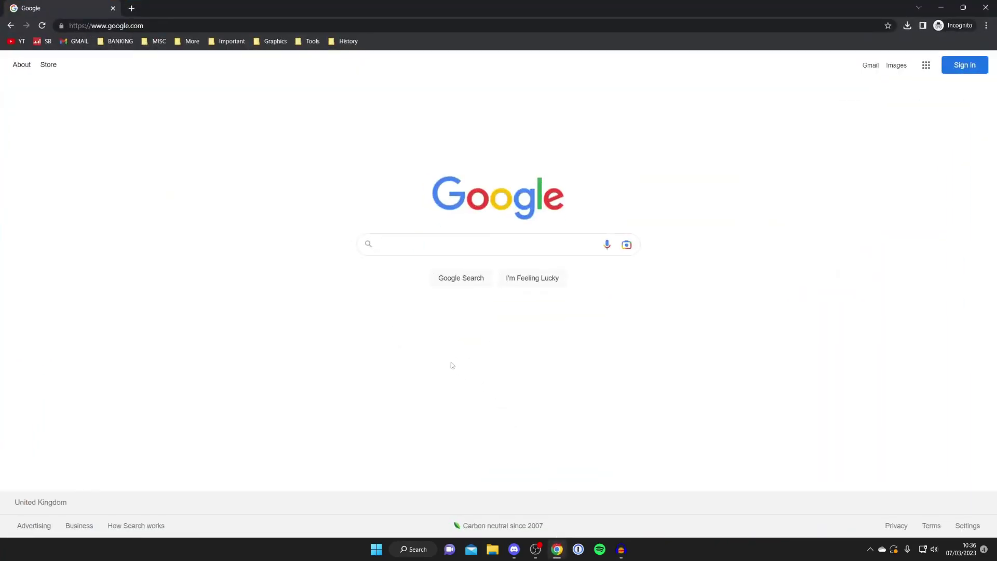
text(microsoft 365)
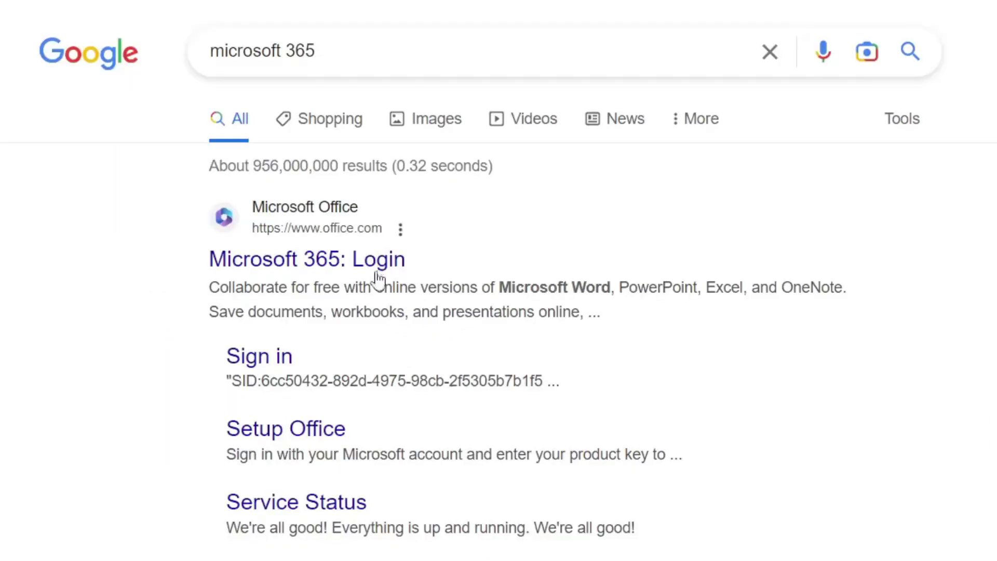
Open the office.com 'Microsoft 365: Login' result, sign in, and show the apps list.
click(328, 258)
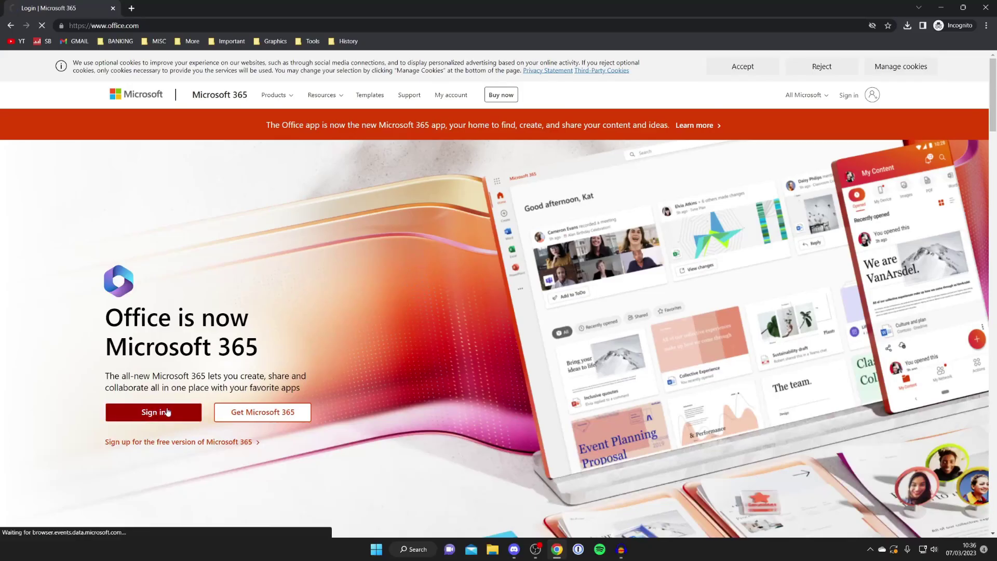
click(169, 413)
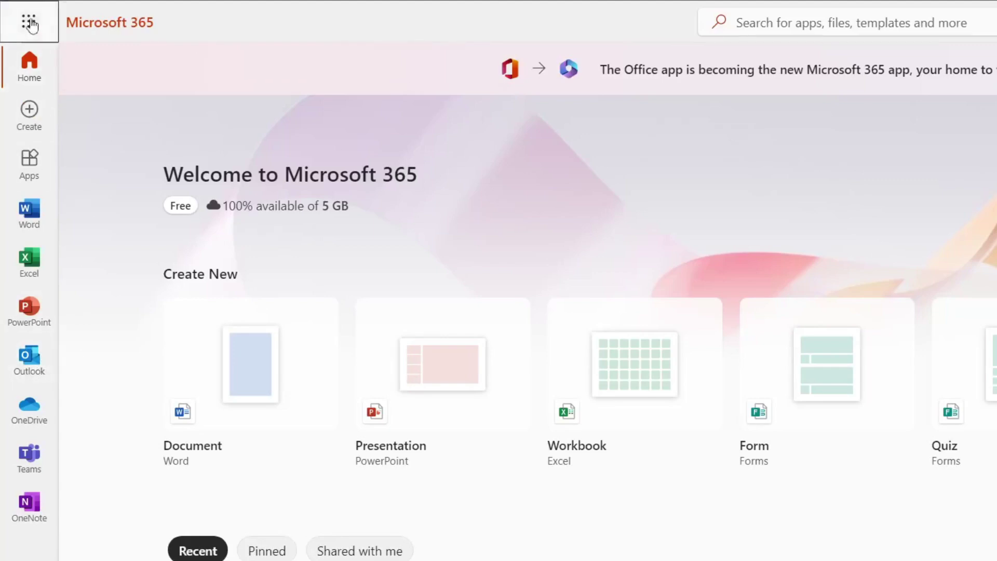
click(30, 22)
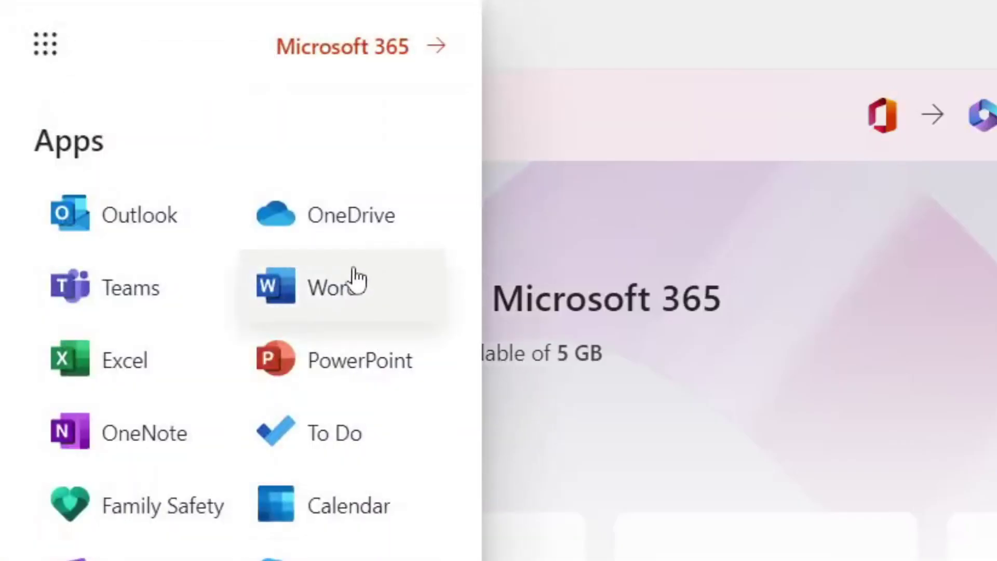
Close the apps list and open the 'Buy Microsoft 365' plans page.
click(283, 150)
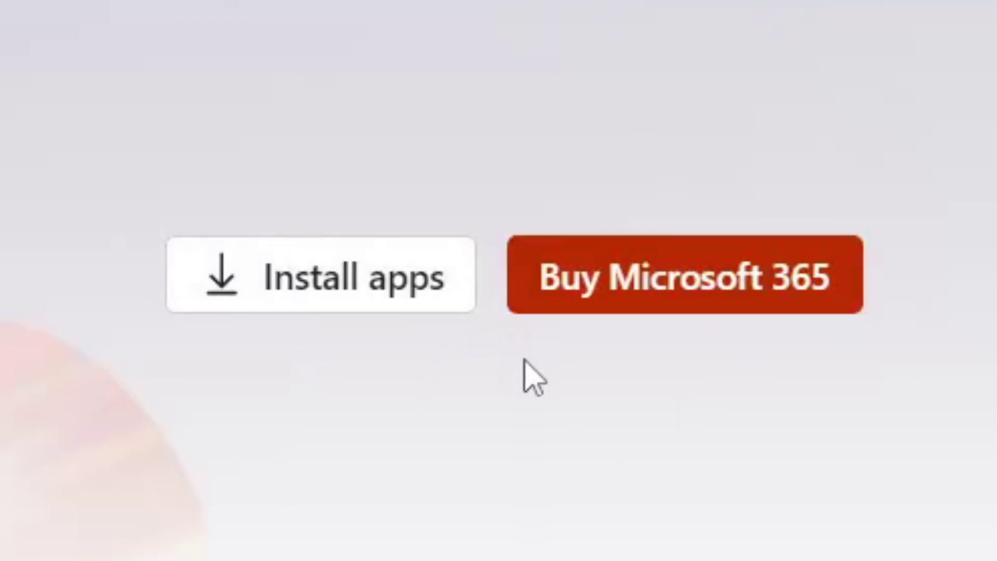
click(670, 288)
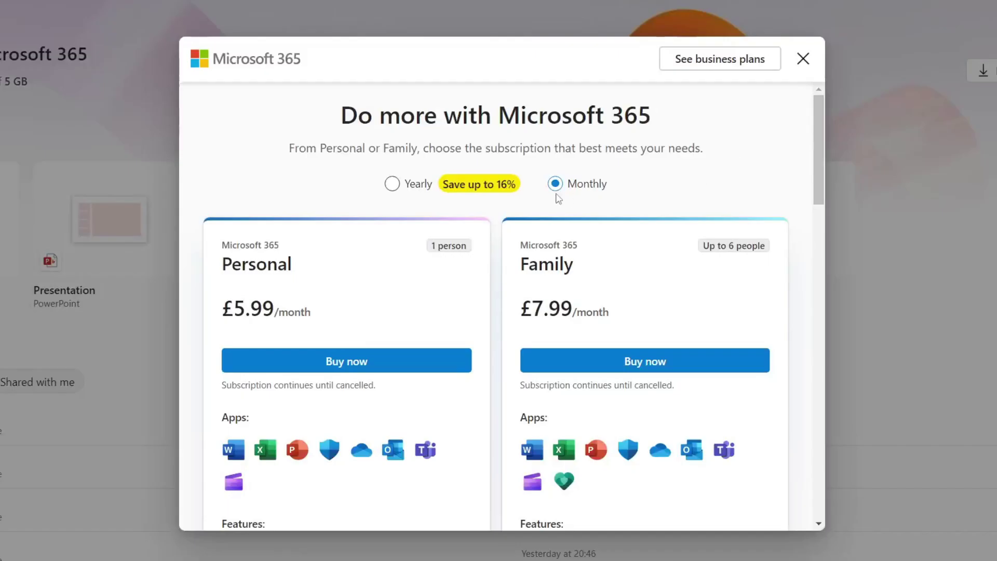
Buy the £5.99/month Personal plan, signing in and choosing credit or debit card payment.
scroll(298, 278, down, 2)
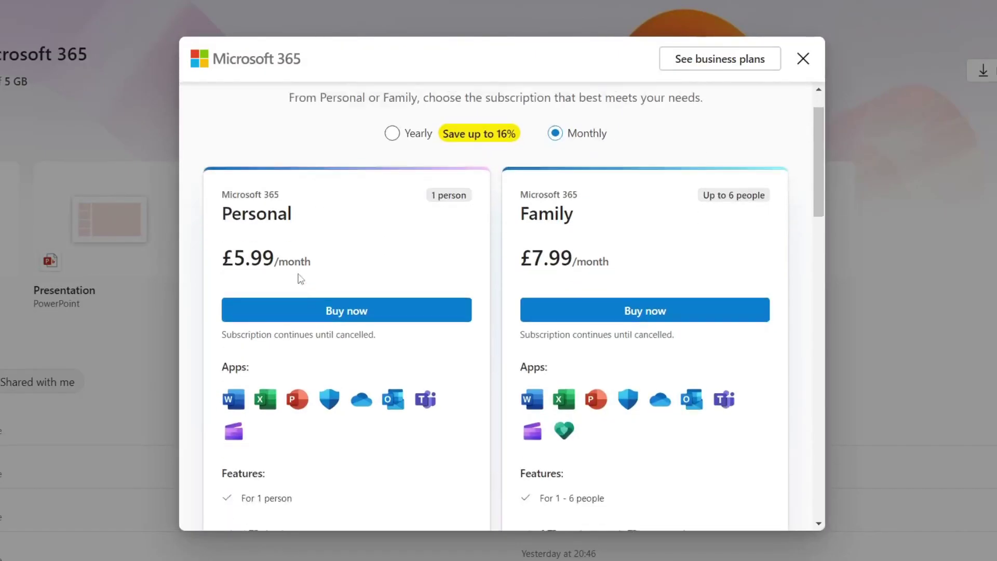
click(328, 283)
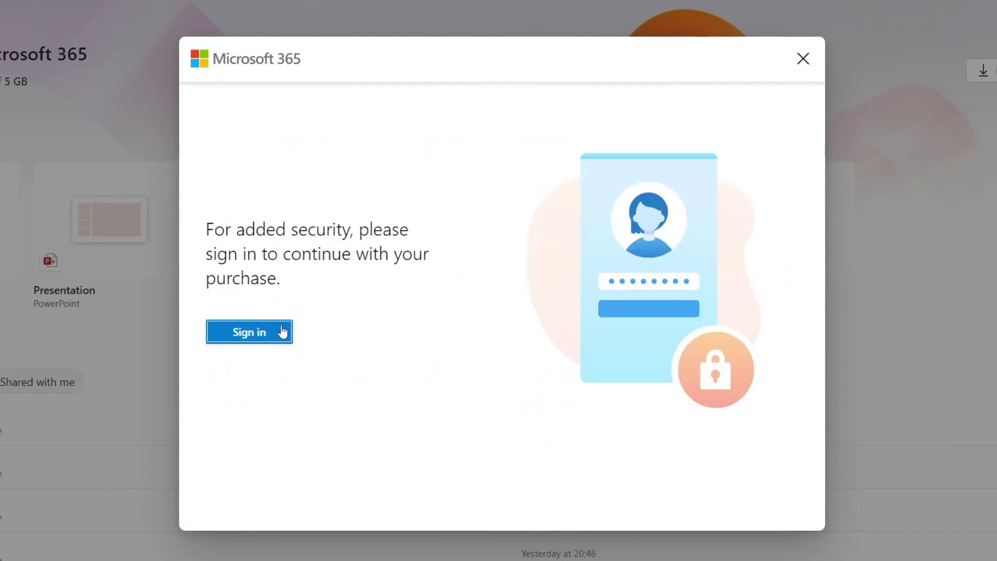
click(281, 332)
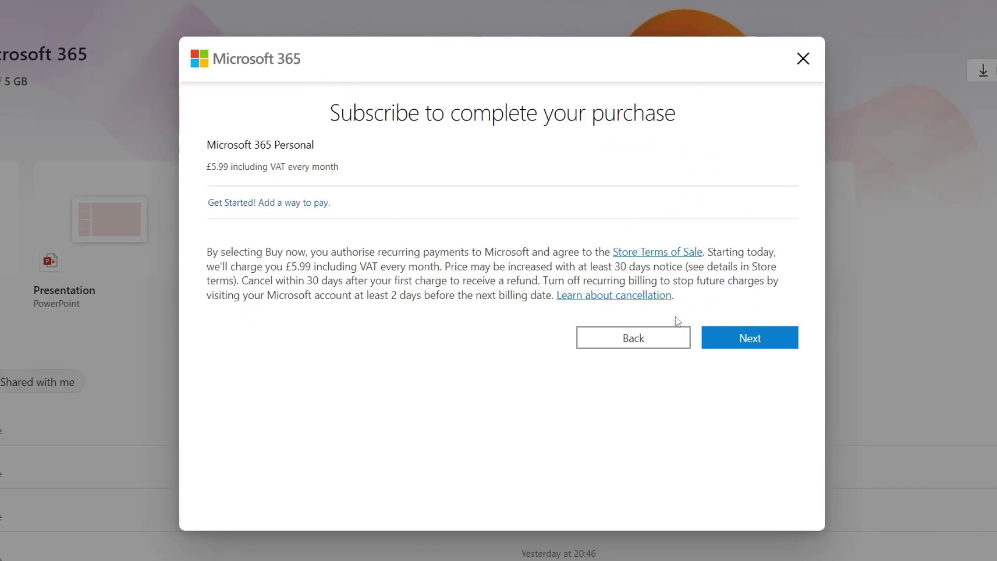
click(740, 340)
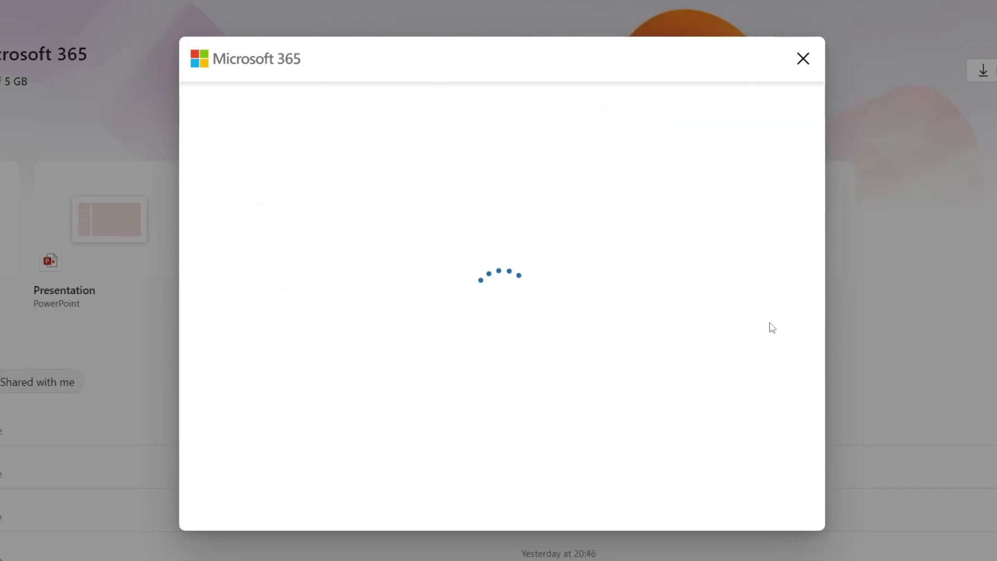
click(455, 165)
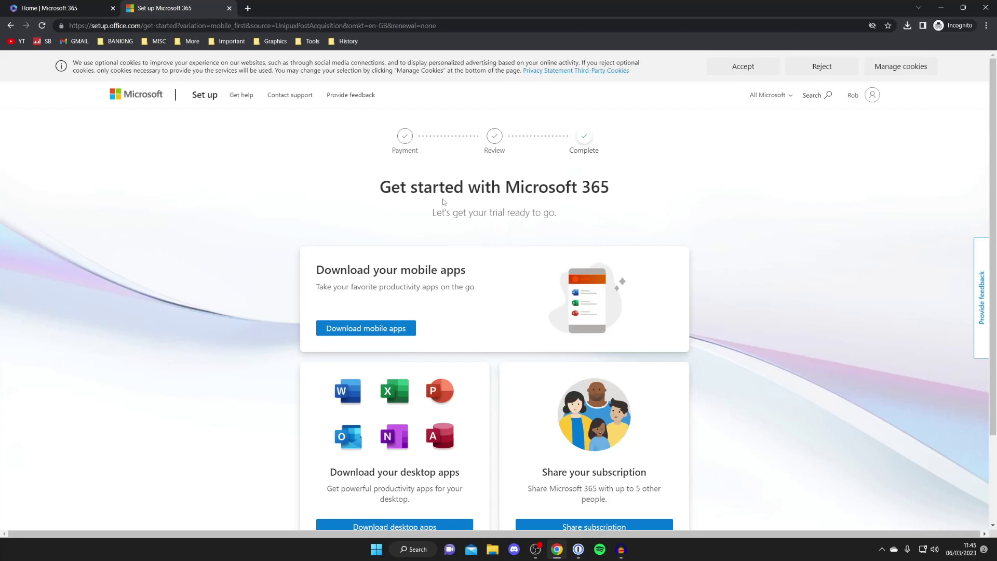
From the setup page, open the 'Download and install Office' dialog.
scroll(443, 213, down, 2)
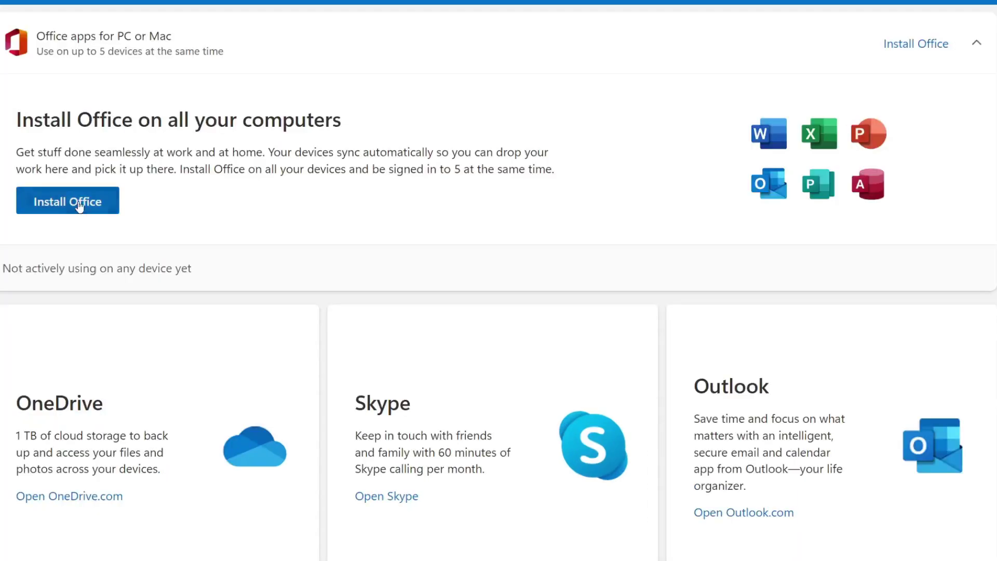
click(84, 205)
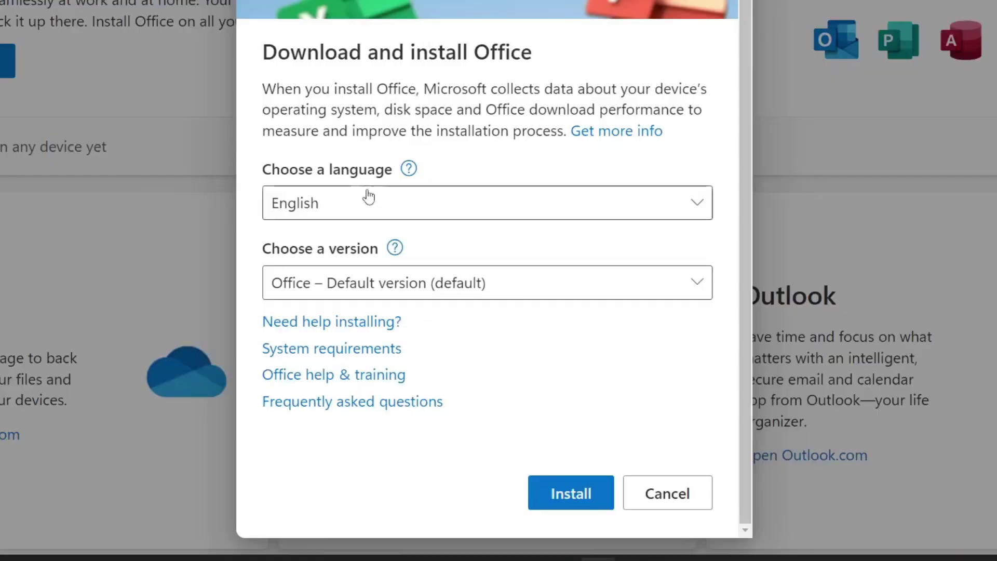
Keep English and the default Office version, and download the OfficeSetup installer.
click(391, 295)
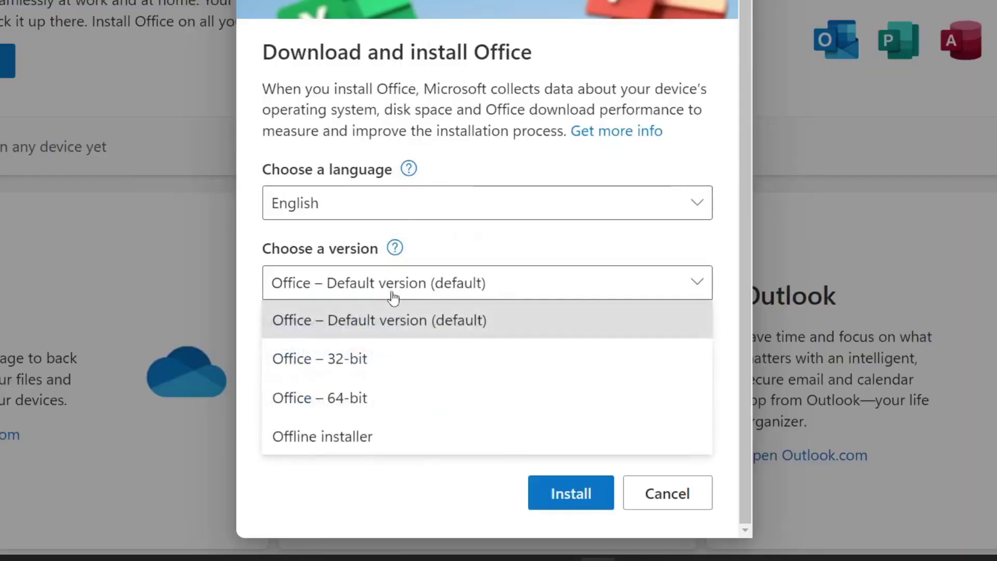
click(391, 294)
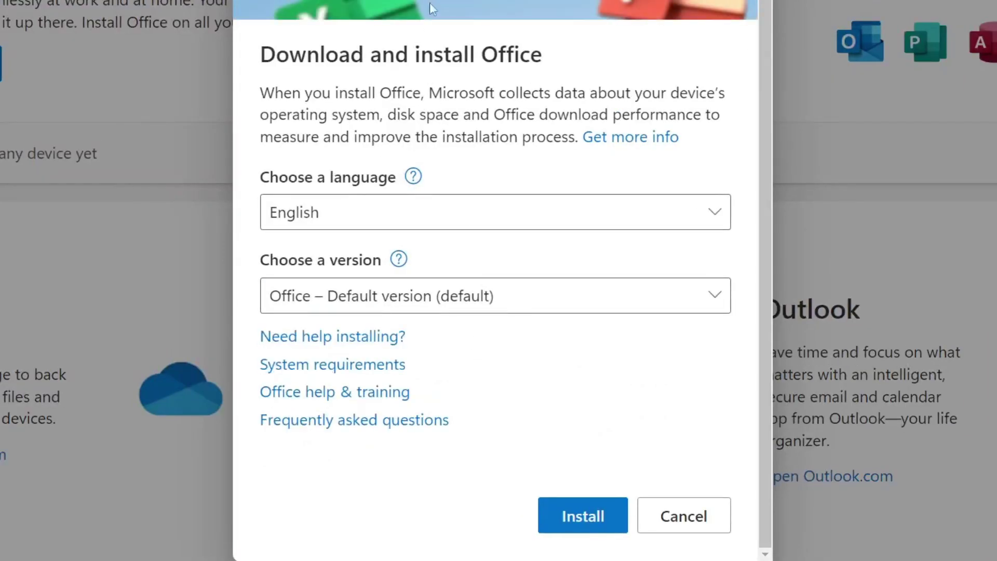
click(394, 307)
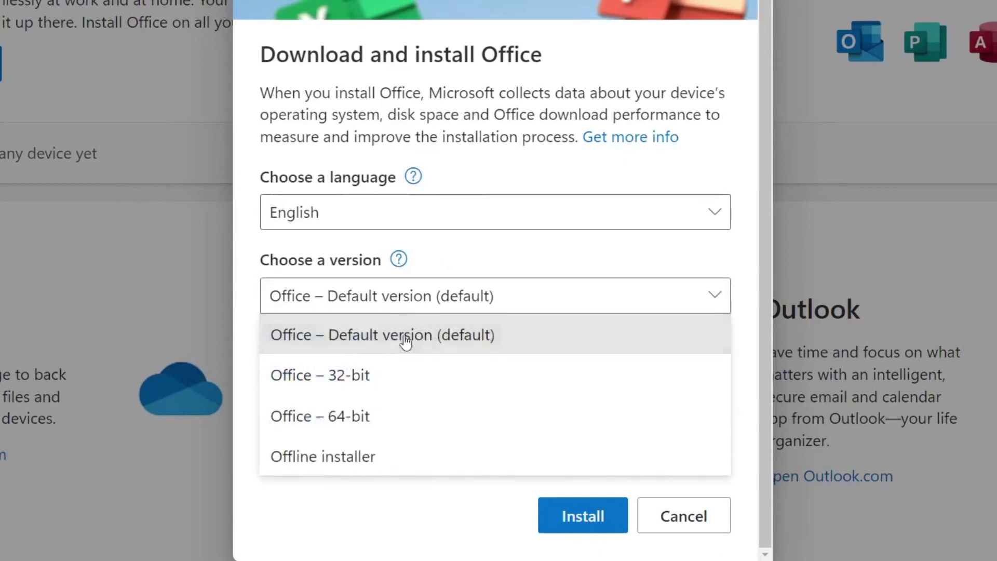
click(405, 341)
click(551, 529)
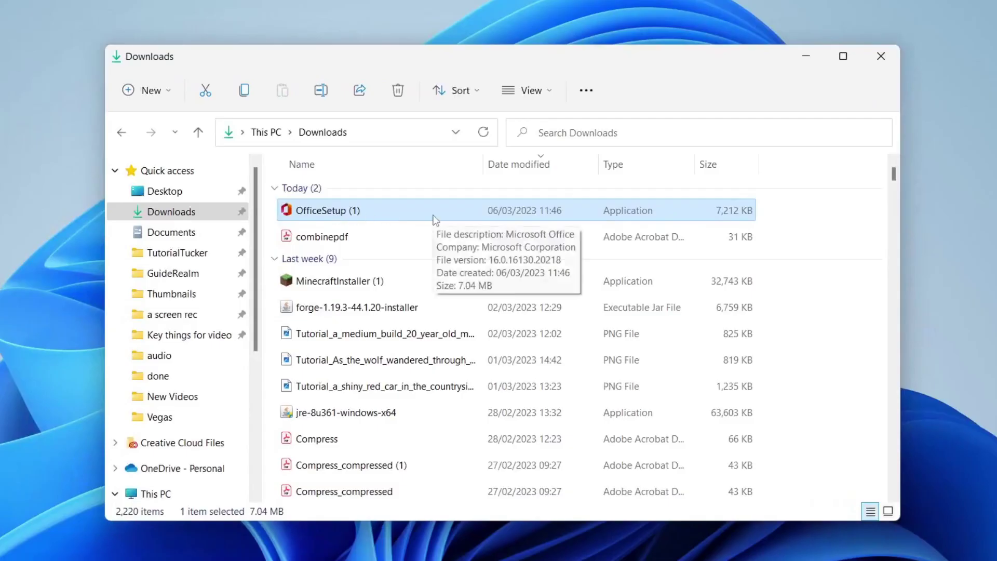
Run OfficeSetup from Downloads and close the File Explorer window.
double_click(434, 218)
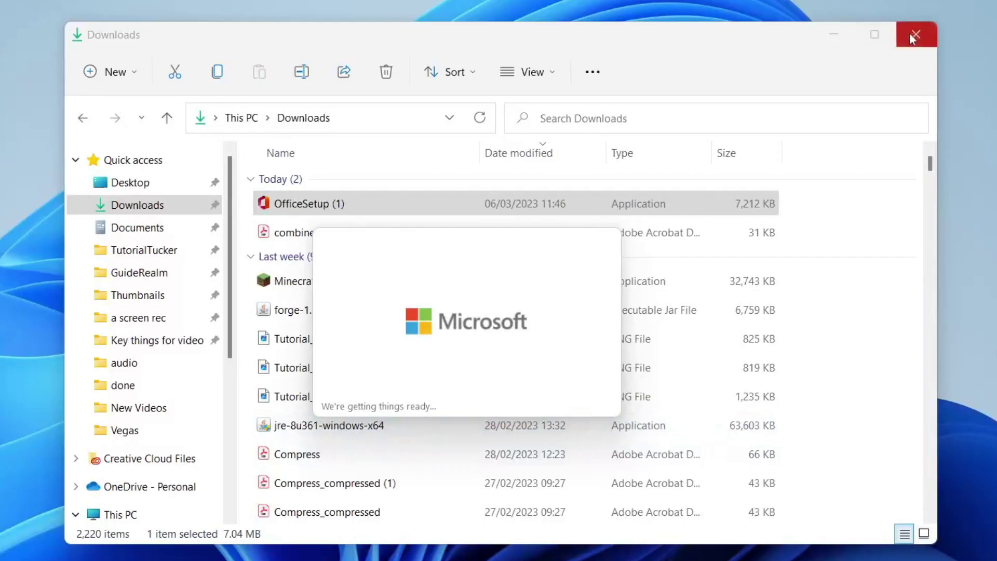
click(915, 30)
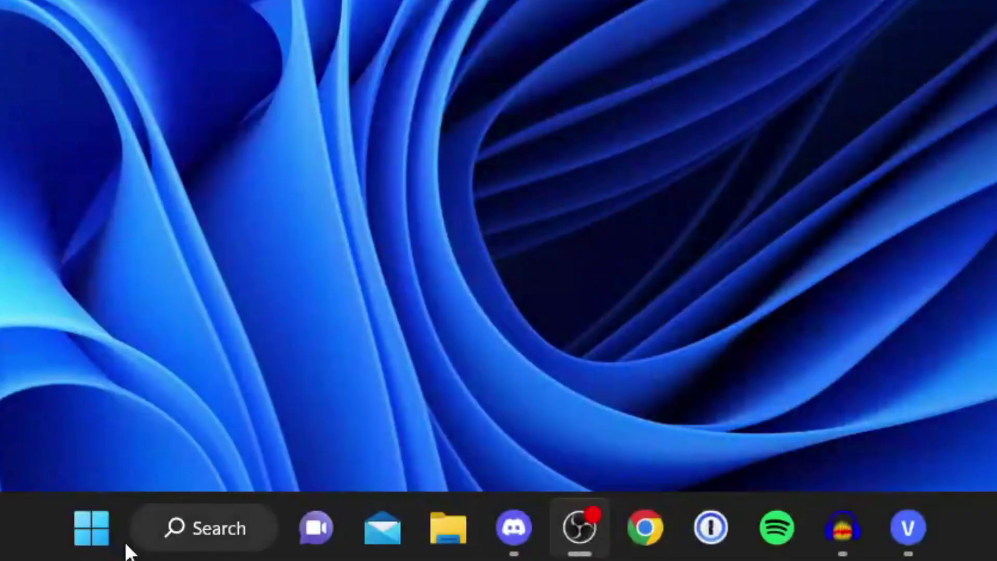
Launch Outlook via Windows search for 'outlook' and dismiss the new-search welcome tip.
click(216, 529)
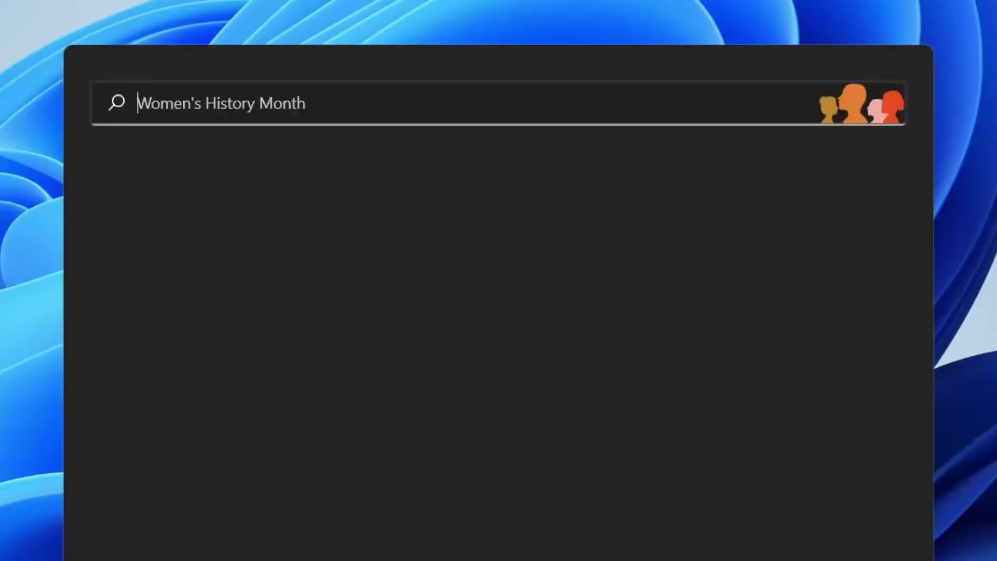
text(outlook)
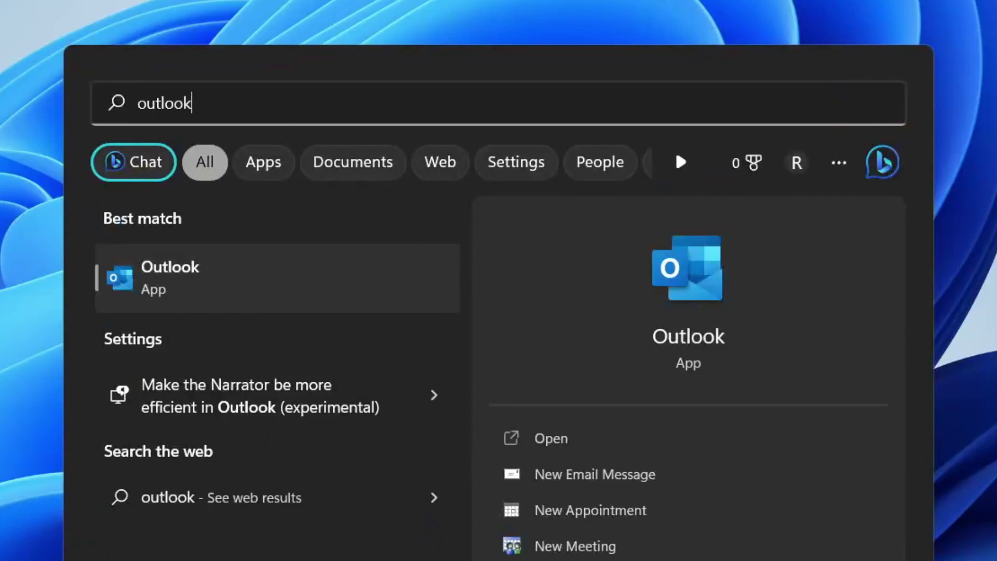
click(258, 294)
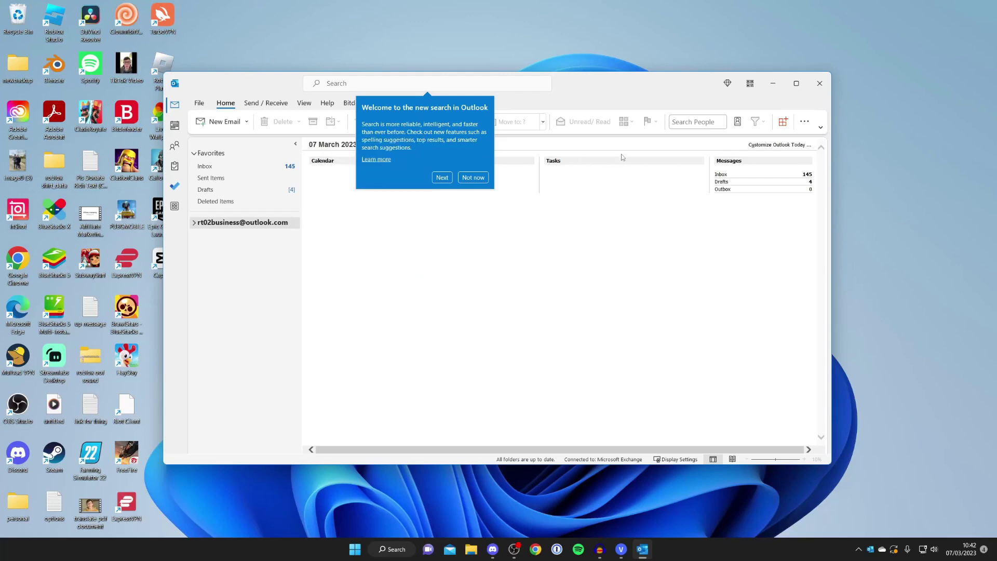
click(473, 178)
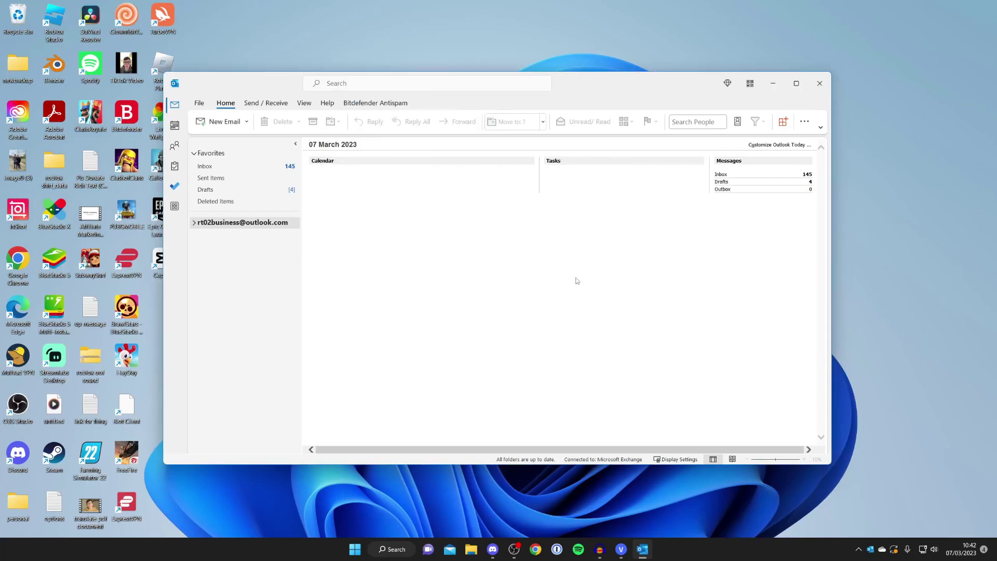